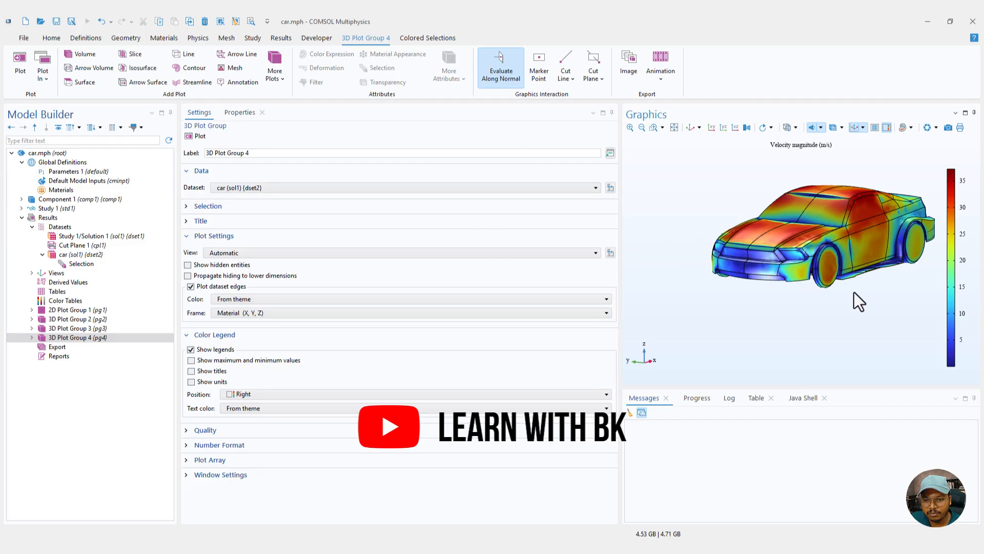
Add the plot data of Surface 1 in 3D Plot Group 4 to the exports.
drag(854, 301, 687, 297)
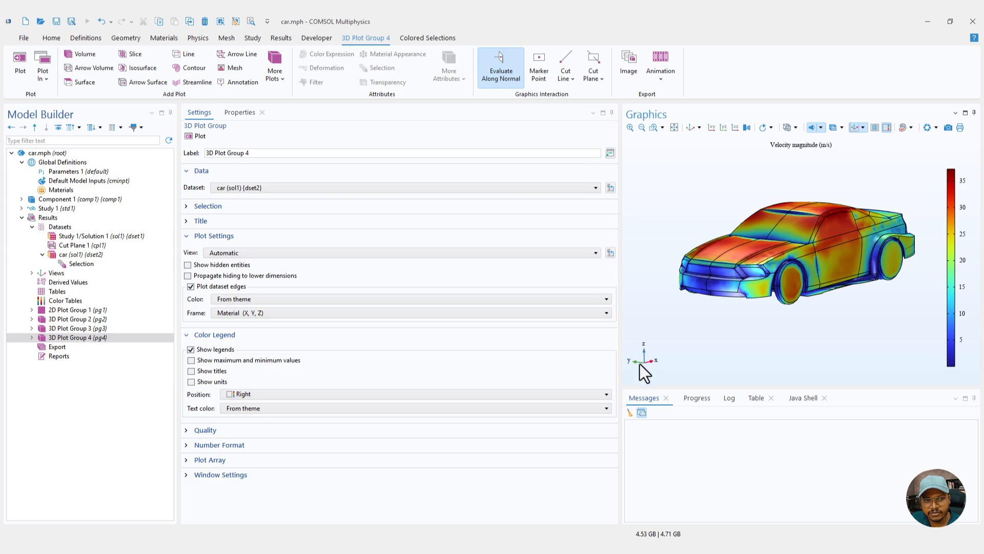
drag(807, 300, 812, 313)
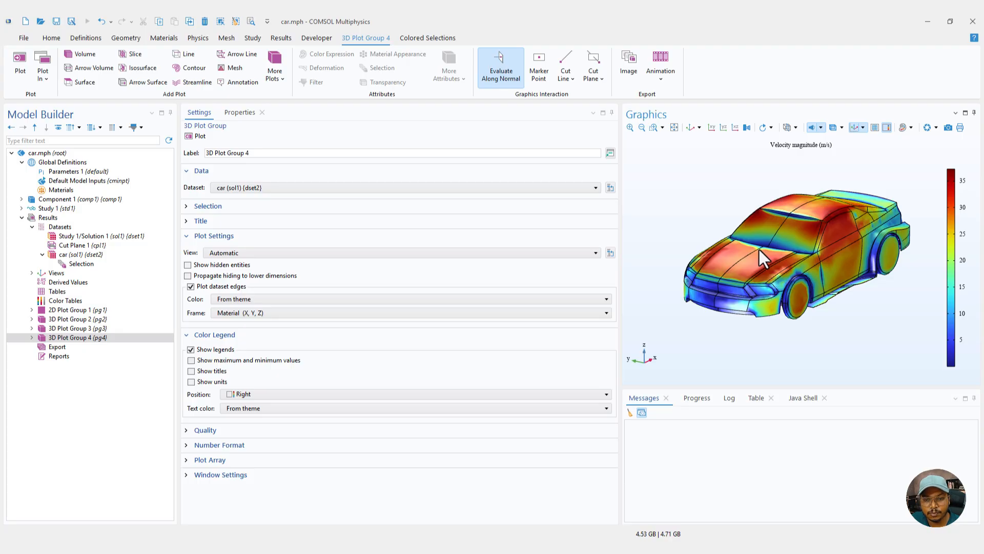
click(32, 338)
click(74, 348)
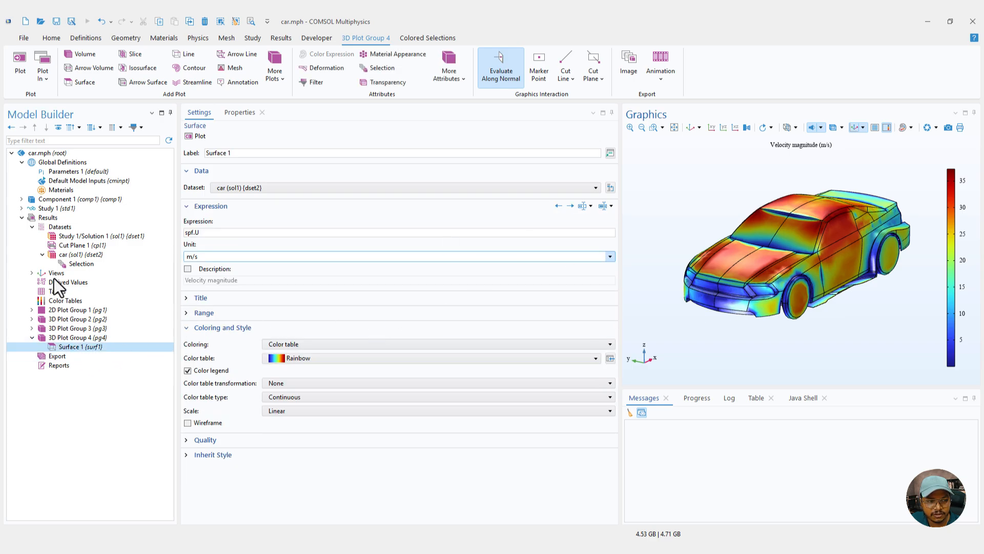
right_click(73, 346)
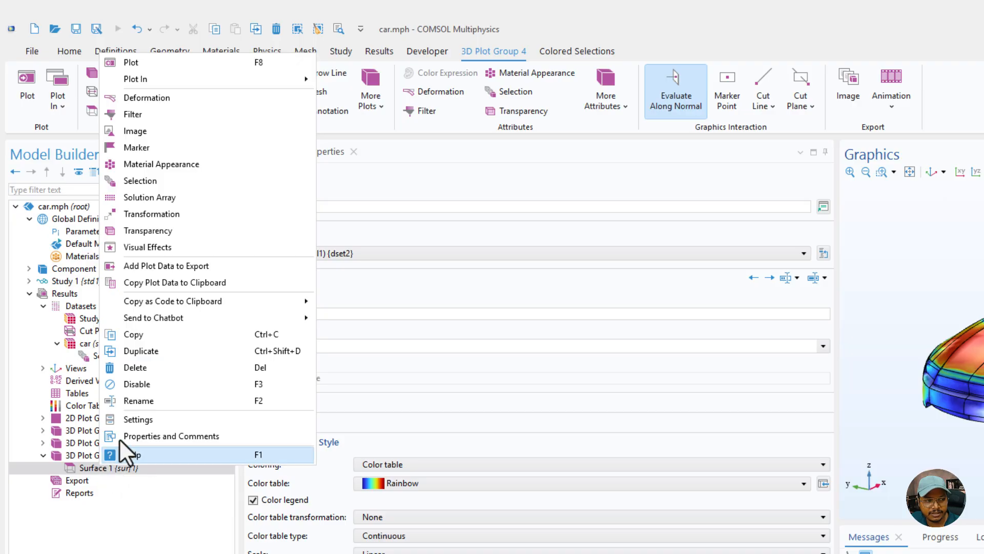
click(195, 267)
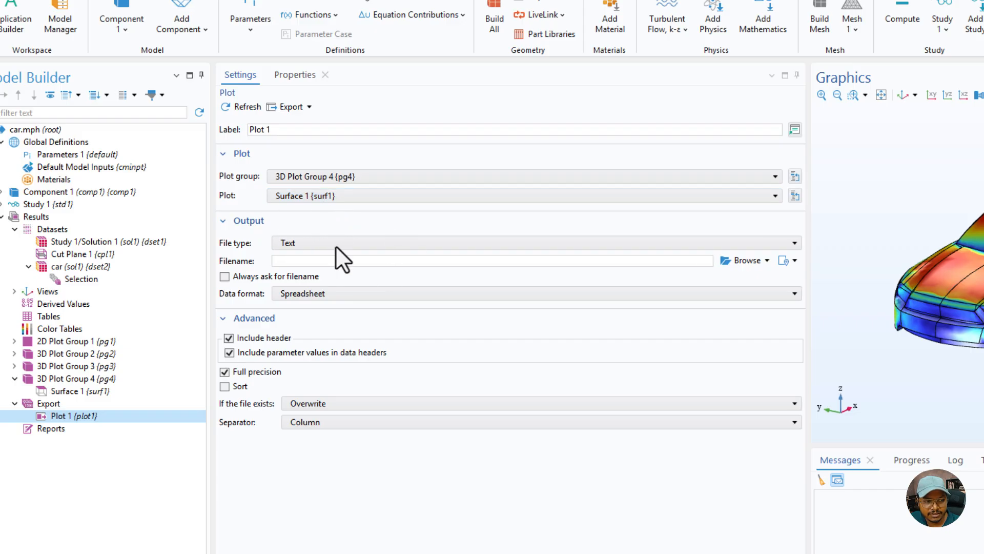
Set the plot export's file type to Unstructured VTK file (*.vtu).
click(309, 240)
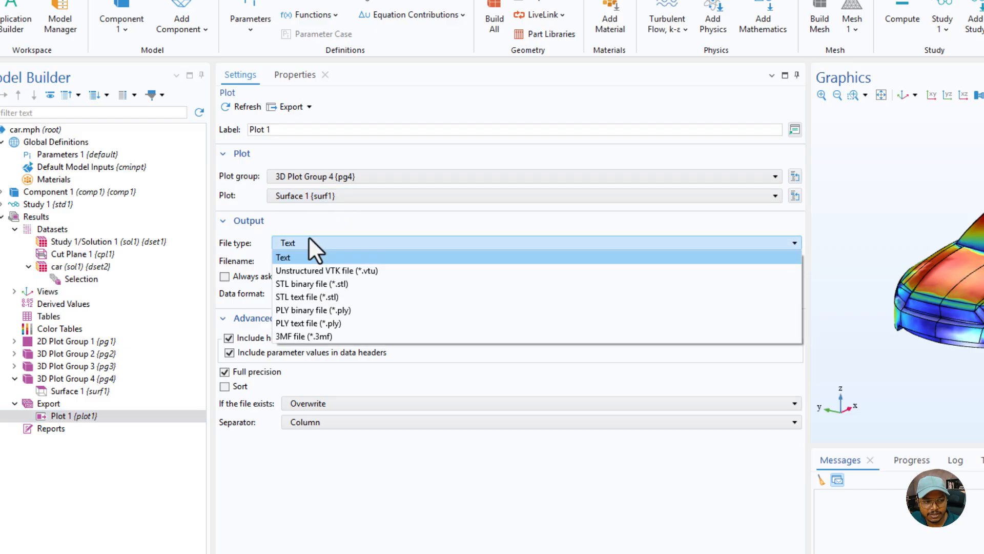
click(358, 271)
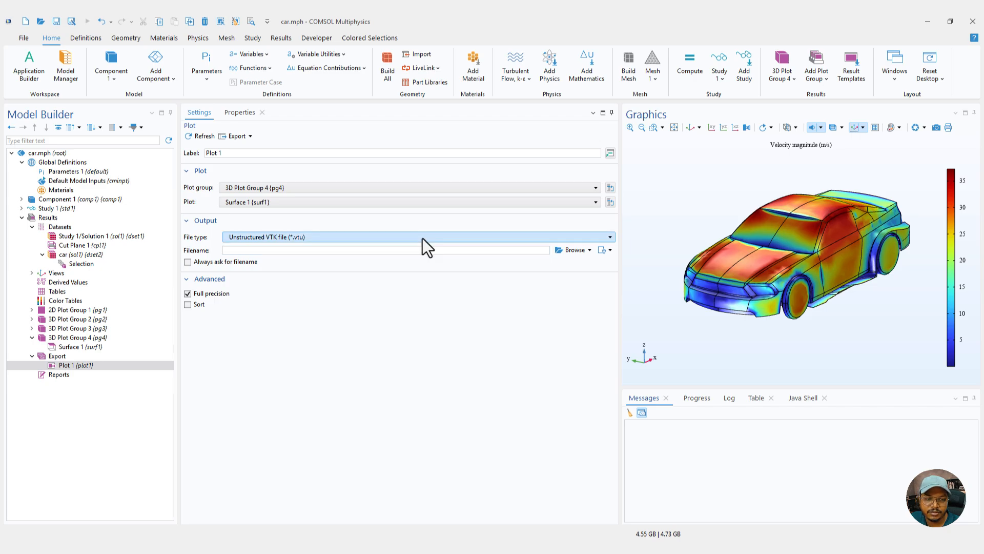
click(309, 238)
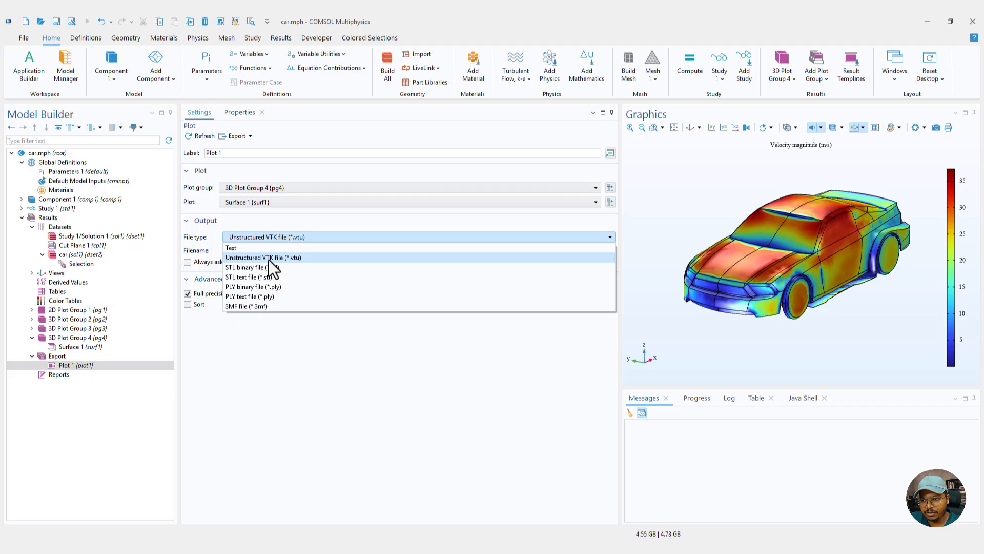
click(306, 257)
Export the plot data as car.vtu in the youtube documents folder and select the exported file in the file manager.
click(570, 251)
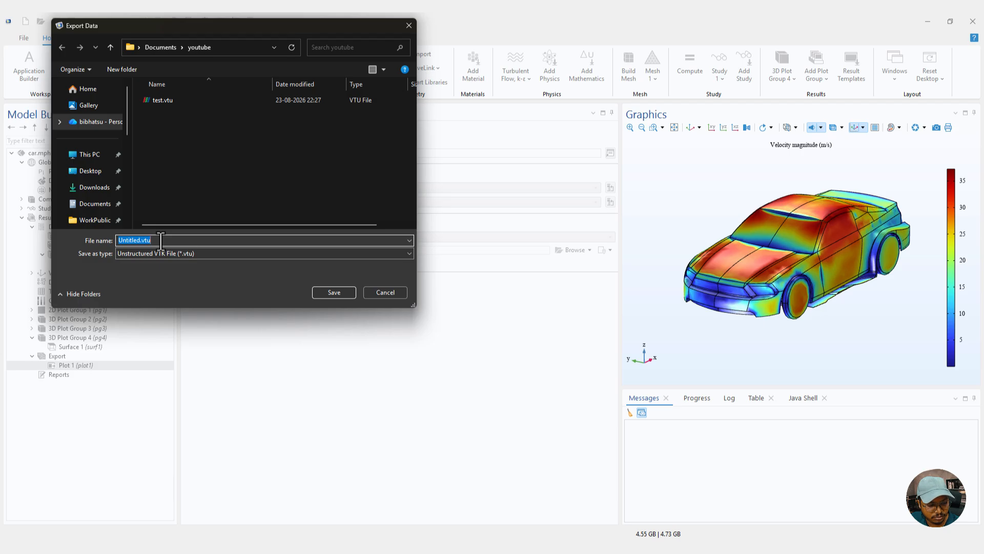
text(car)
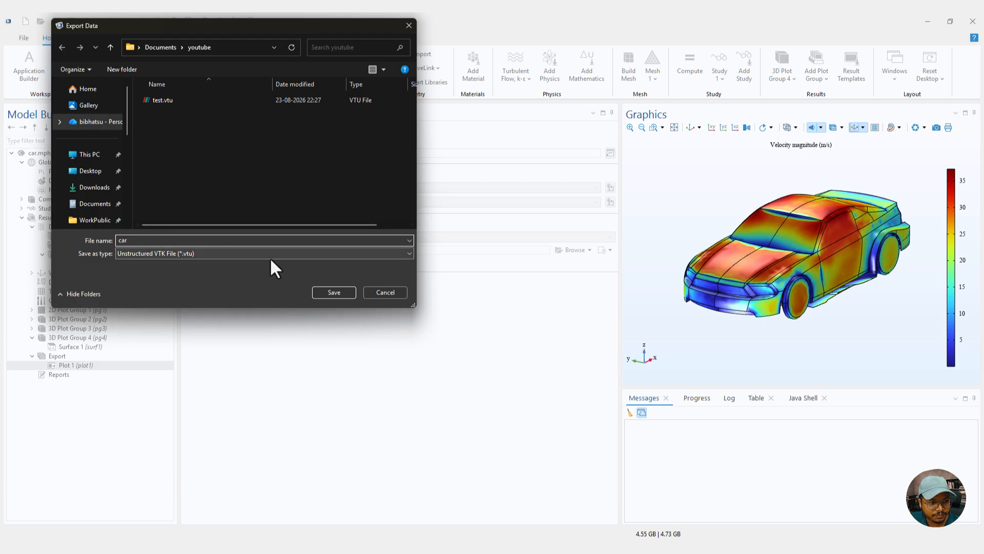
click(333, 292)
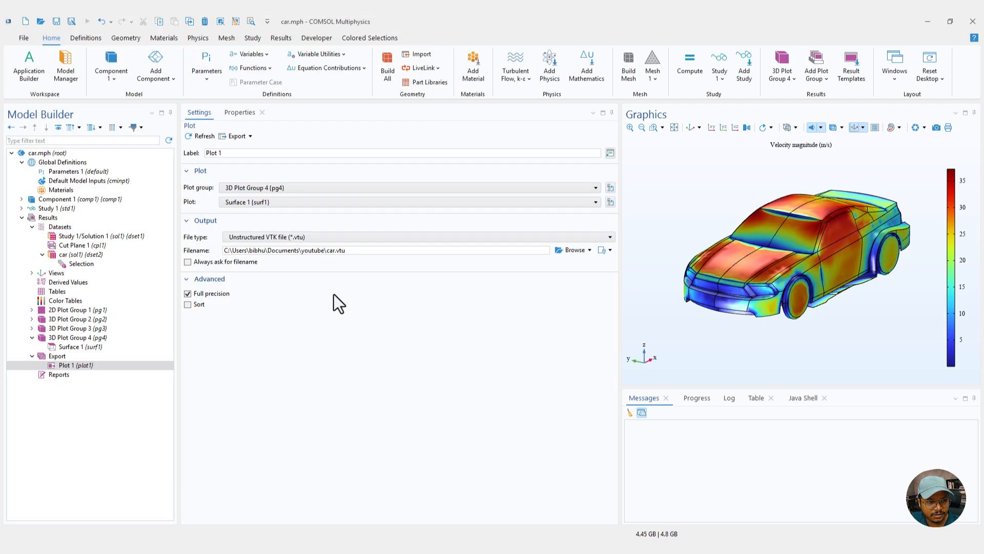
click(236, 138)
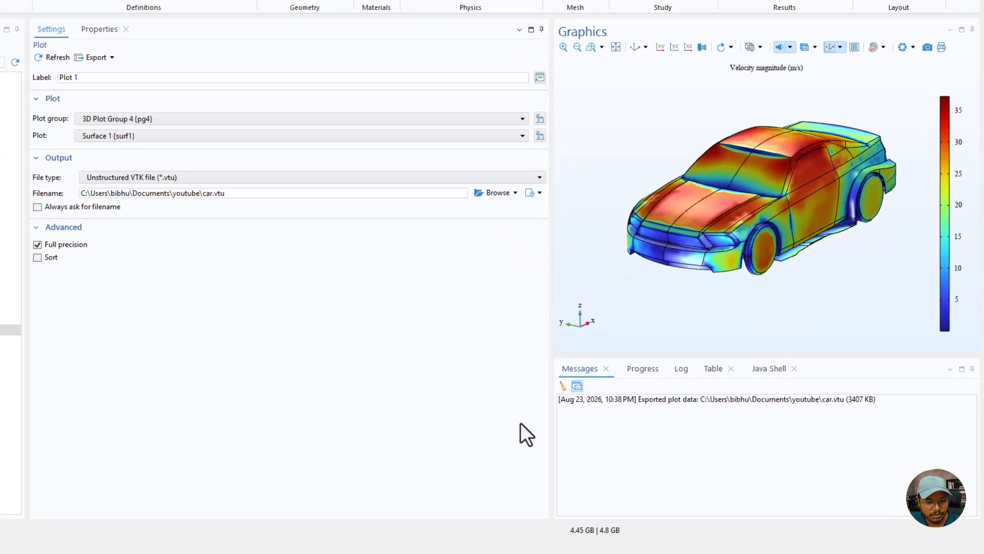
drag(884, 404, 833, 379)
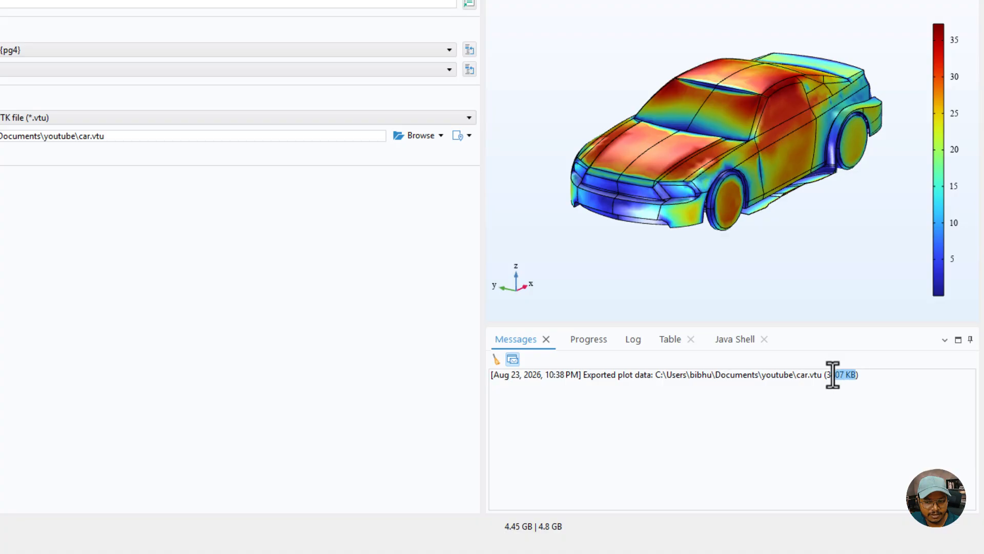
click(830, 391)
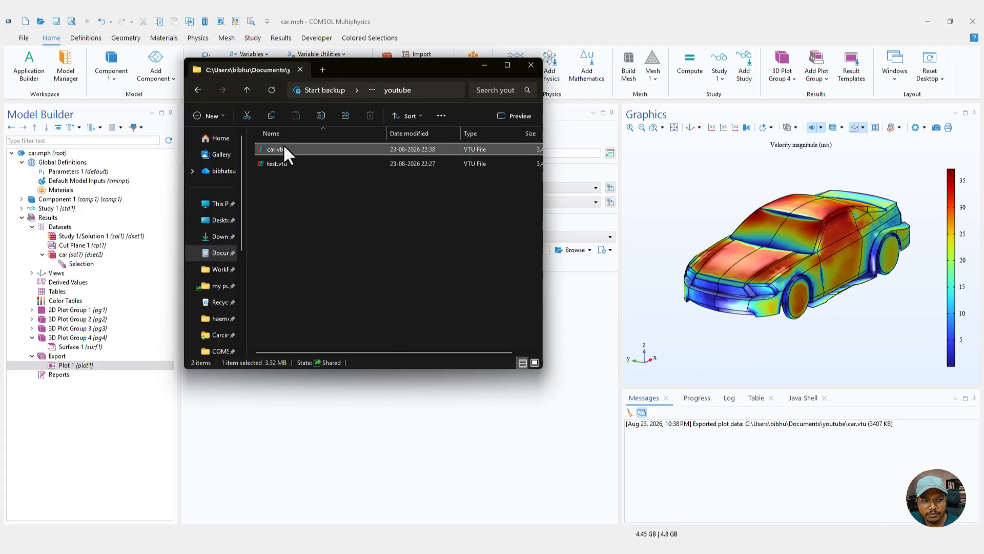
click(285, 147)
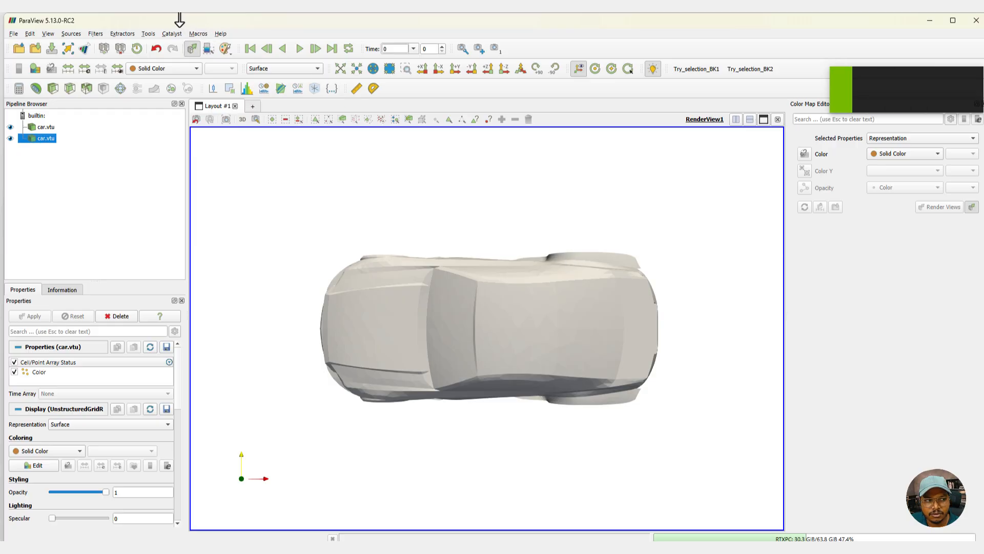
click(115, 34)
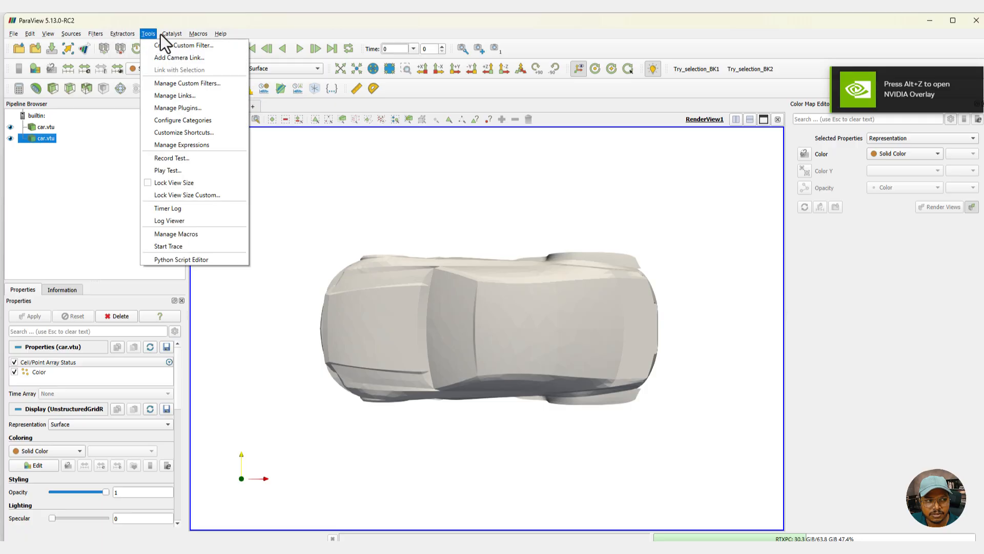
mouse_move(71, 34)
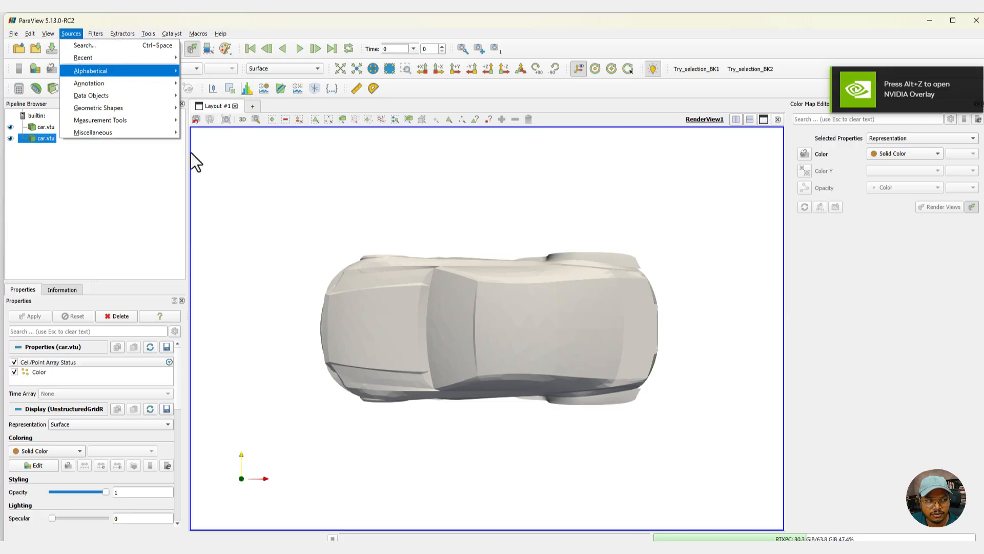
click(387, 208)
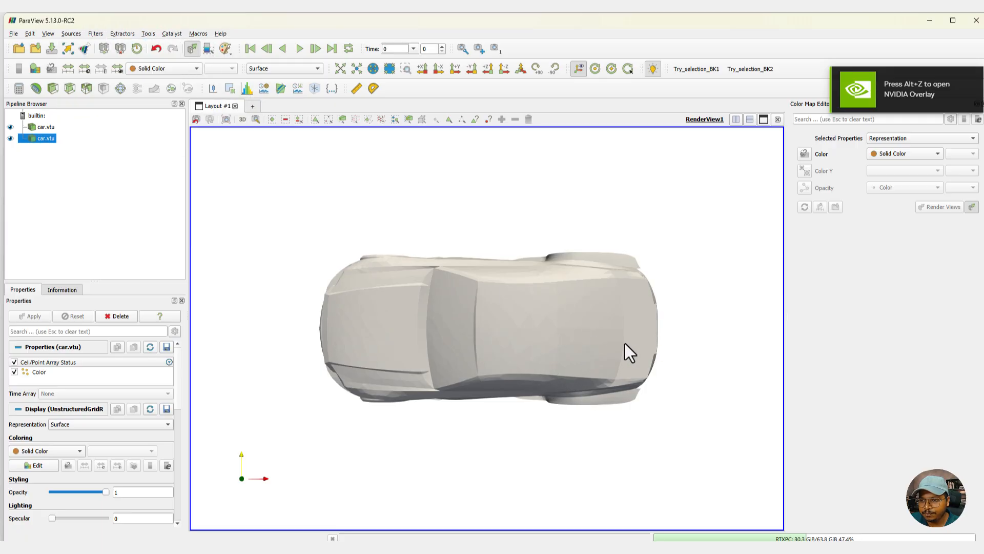
Show only the first car.vtu dataset in the render view and colour it by its Color array.
drag(527, 344, 549, 264)
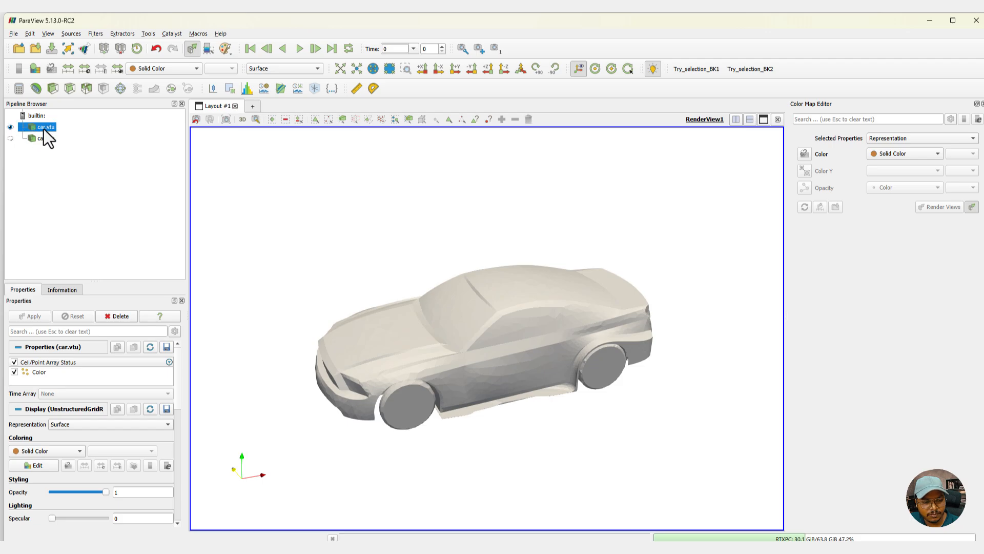
drag(472, 382, 463, 334)
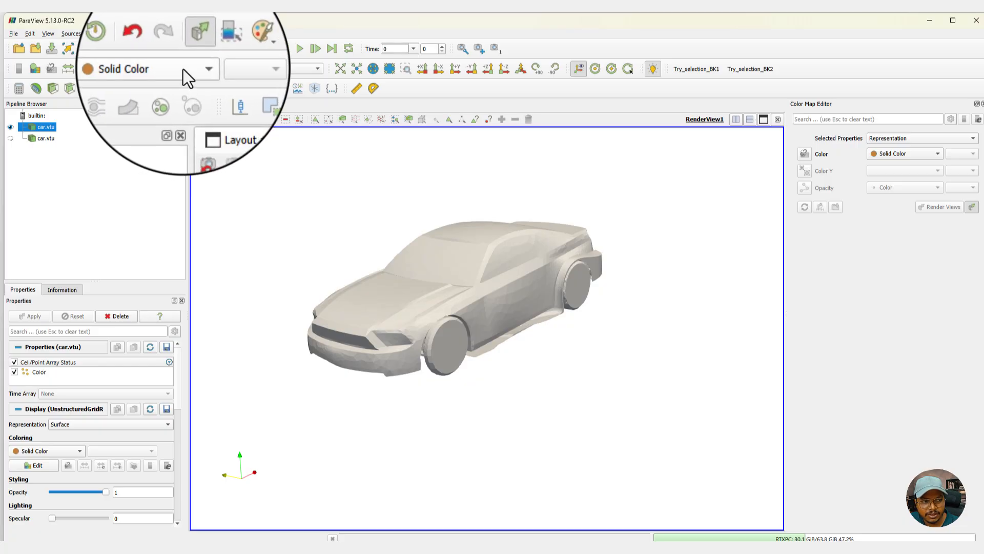
click(259, 68)
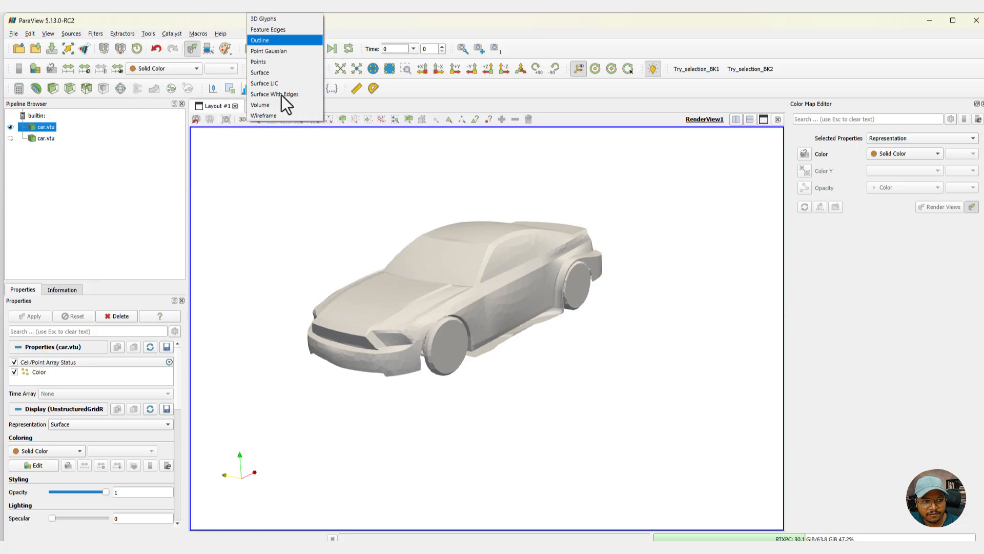
click(196, 73)
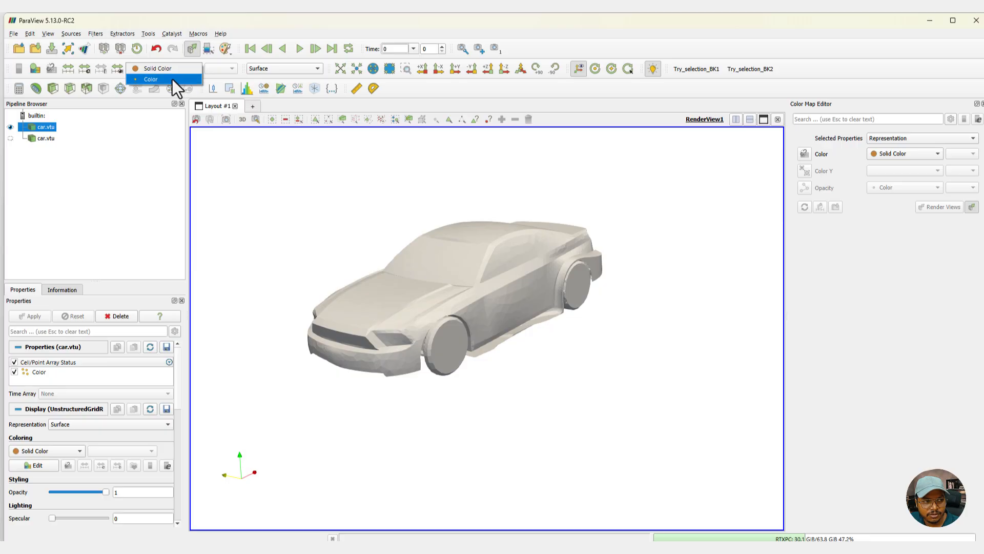
click(173, 79)
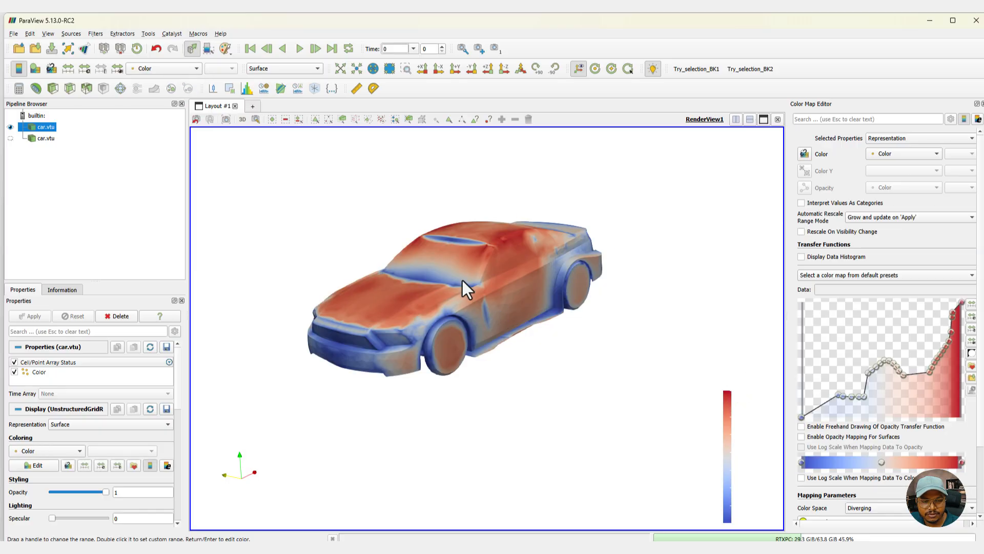
Display the car with the Points representation and examine the point cloud from several angles.
drag(463, 281, 487, 268)
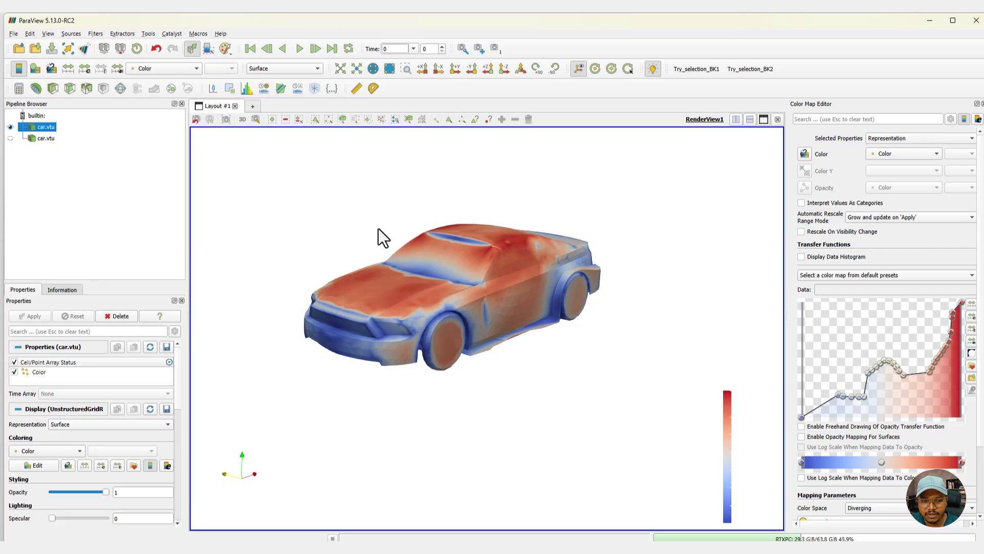
click(288, 67)
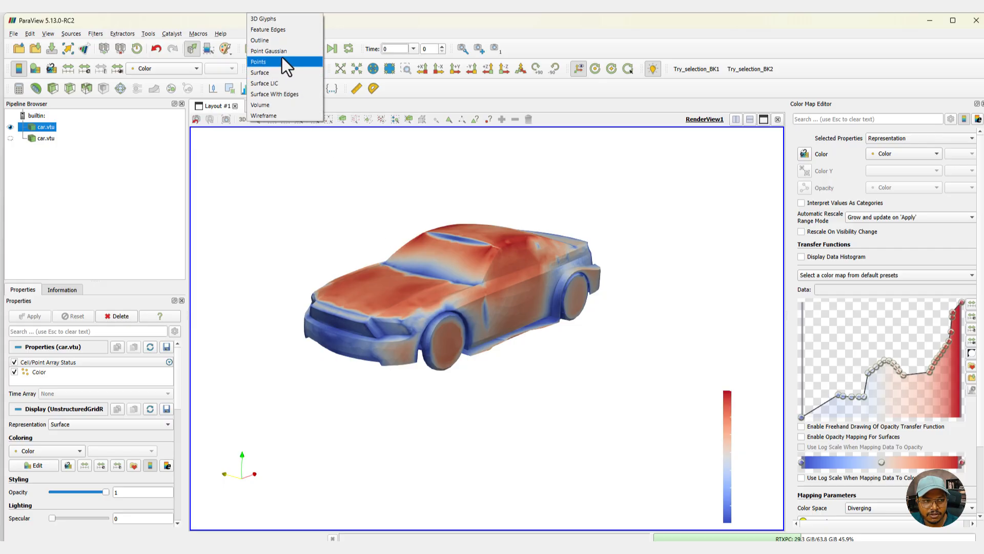
click(281, 62)
mouse_move(525, 309)
mouse_down()
mouse_move(425, 275)
mouse_move(500, 348)
mouse_move(534, 304)
mouse_up()
scroll(534, 303, up, 5)
scroll(537, 302, down, 5)
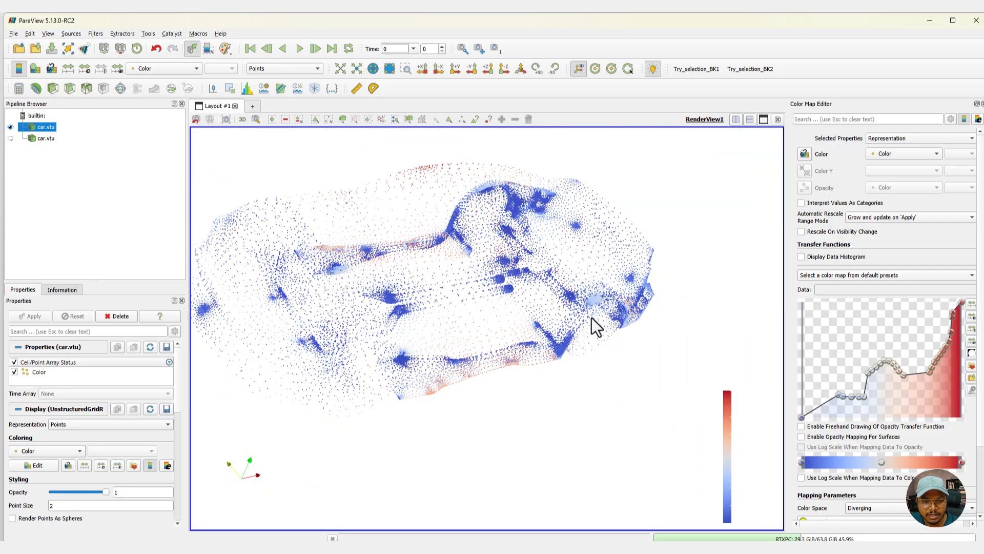
drag(593, 326, 437, 292)
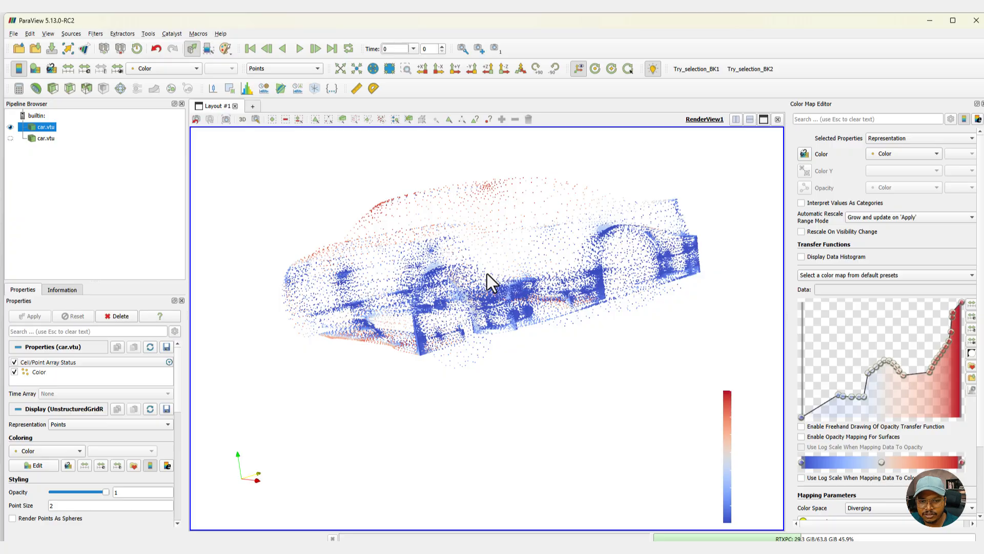
scroll(487, 274, up, 5)
drag(495, 264, 551, 258)
scroll(549, 253, down, 5)
drag(400, 248, 483, 213)
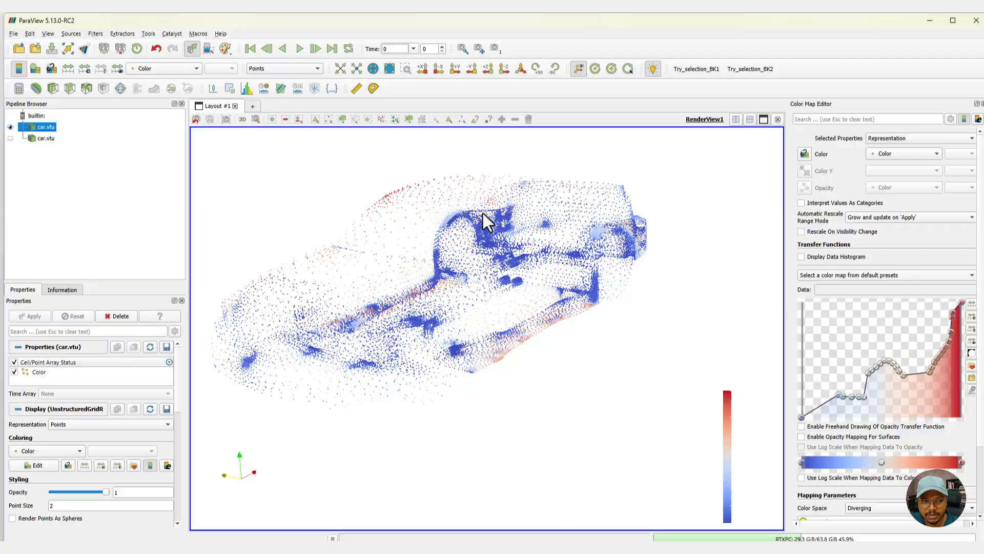
Set the car's representation back to Surface.
click(306, 68)
click(275, 82)
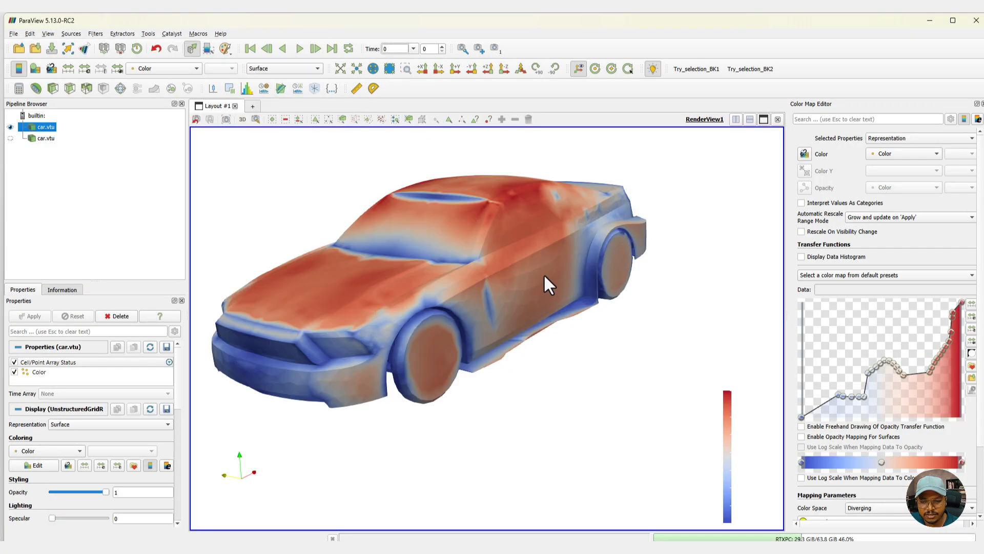
drag(537, 287, 543, 285)
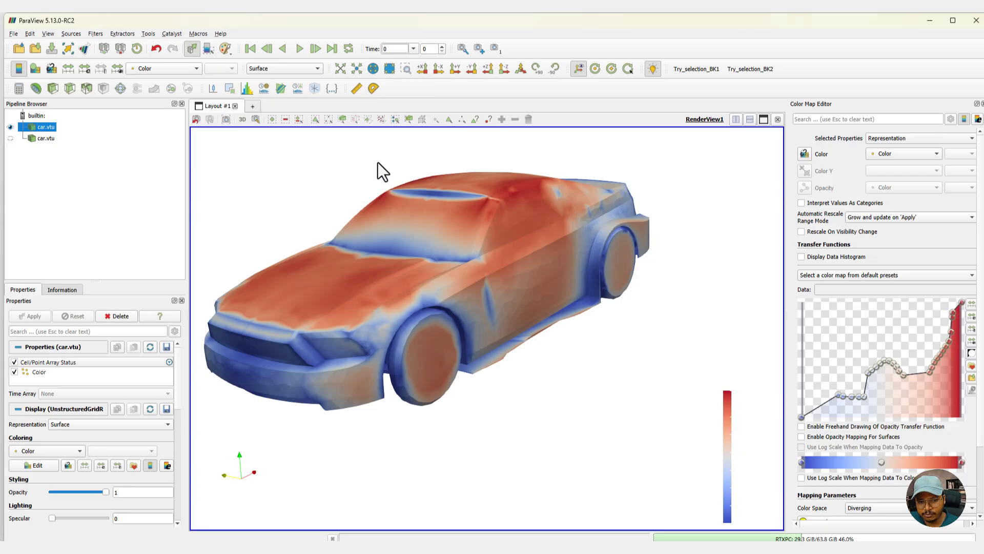
drag(405, 215, 451, 227)
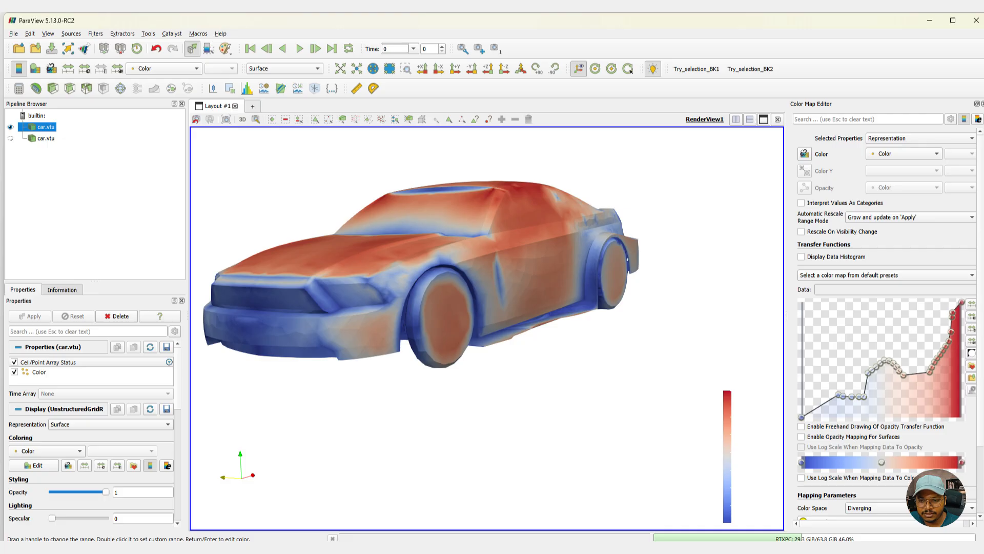
Try the Blue Orange (divergent) colour map preset on the car, then apply the Rainbow Desaturated preset with its colours.
click(971, 378)
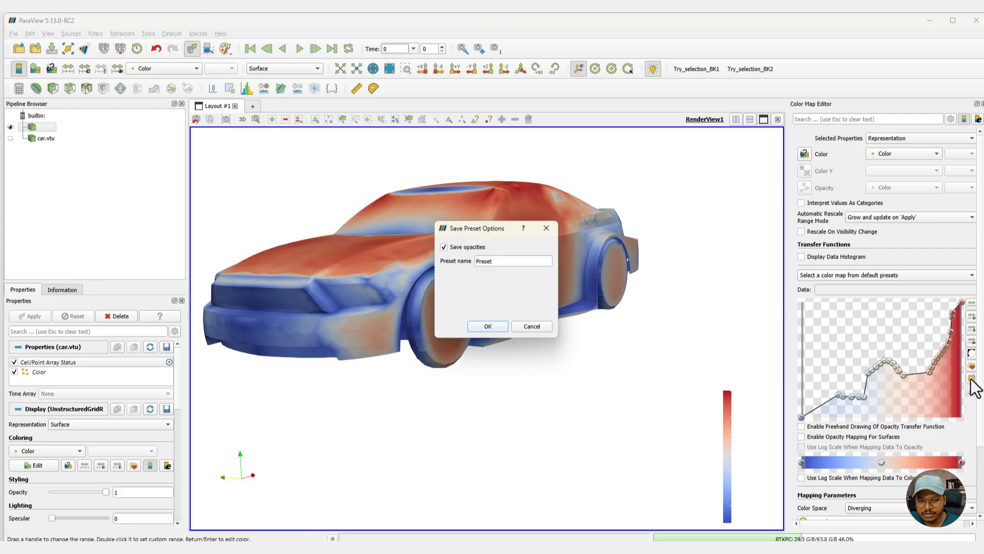
click(546, 228)
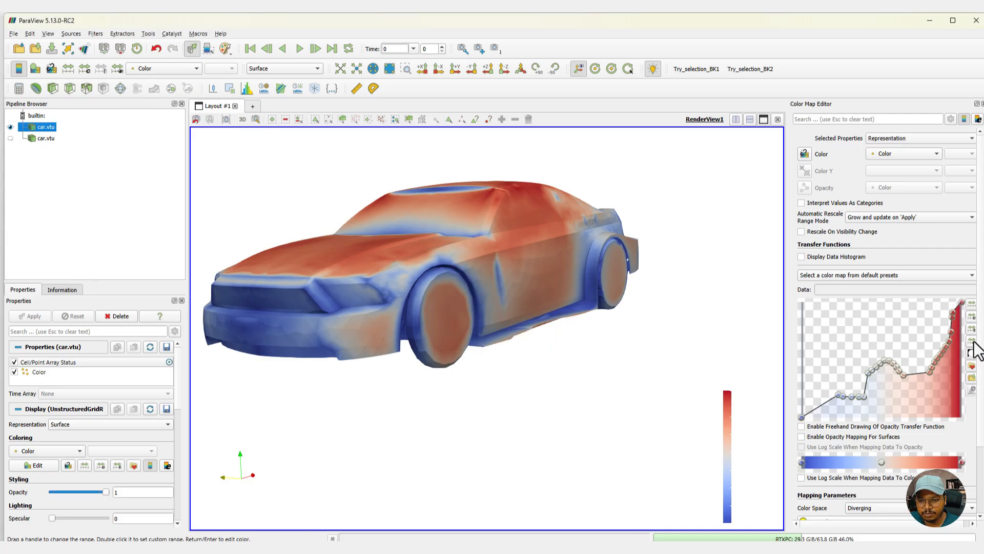
click(973, 365)
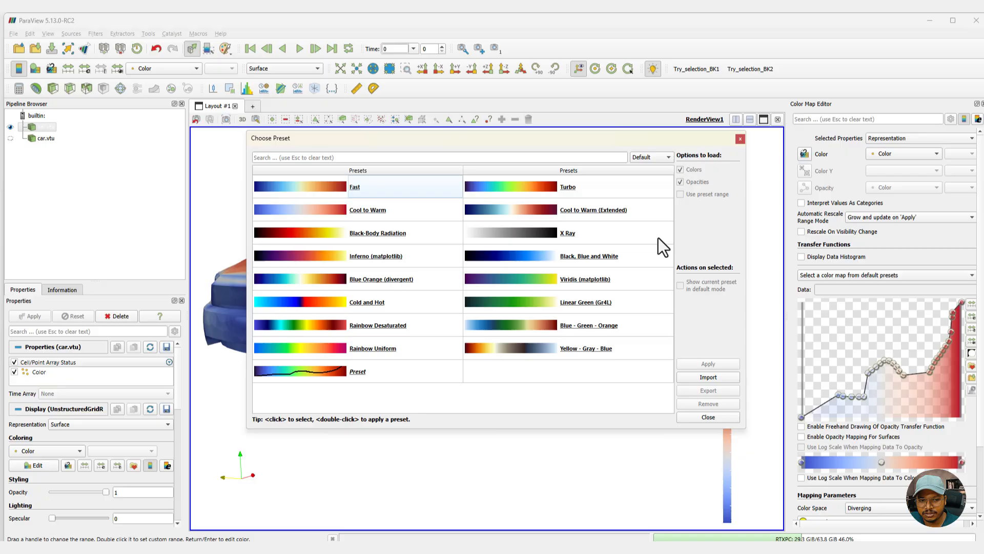
click(556, 210)
drag(521, 144, 697, 119)
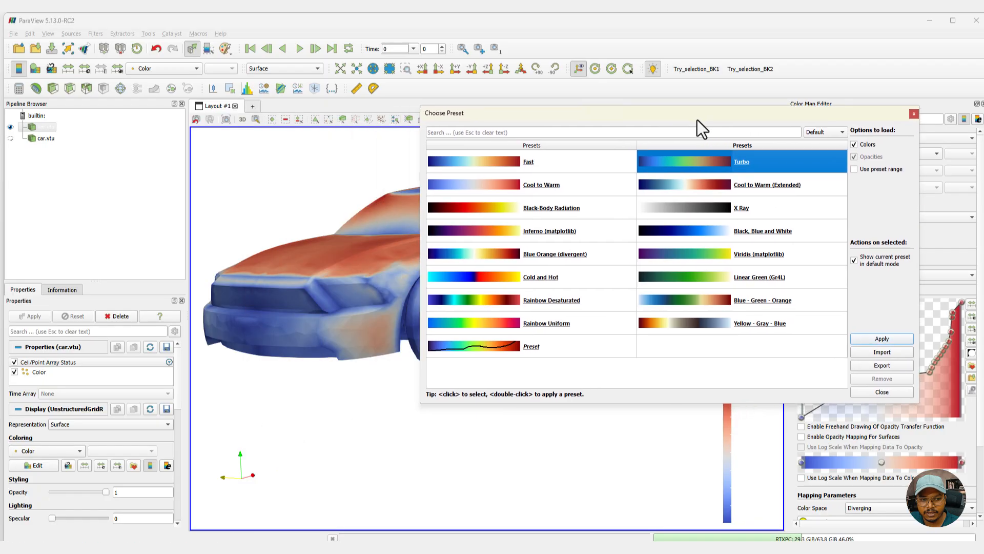
click(469, 208)
click(484, 256)
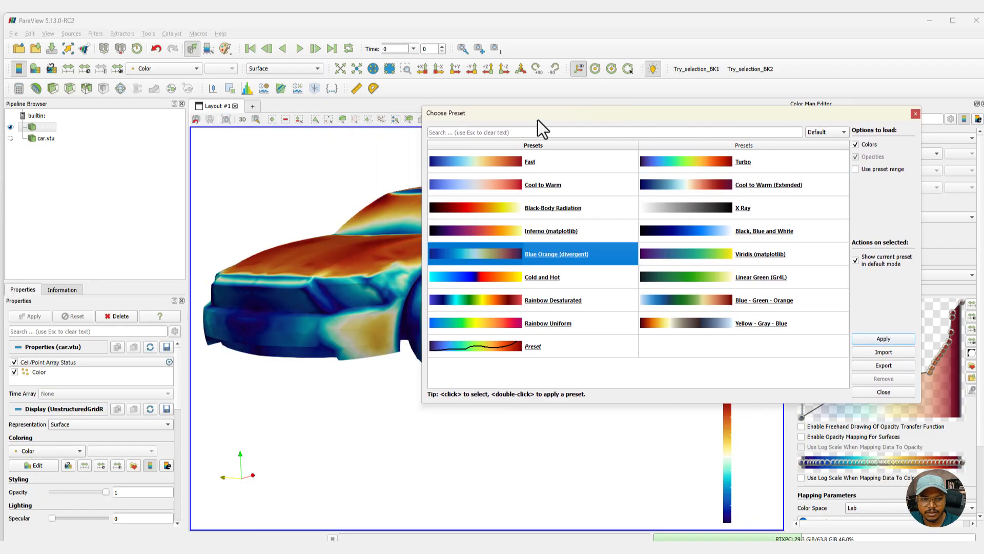
drag(553, 113, 665, 105)
click(594, 291)
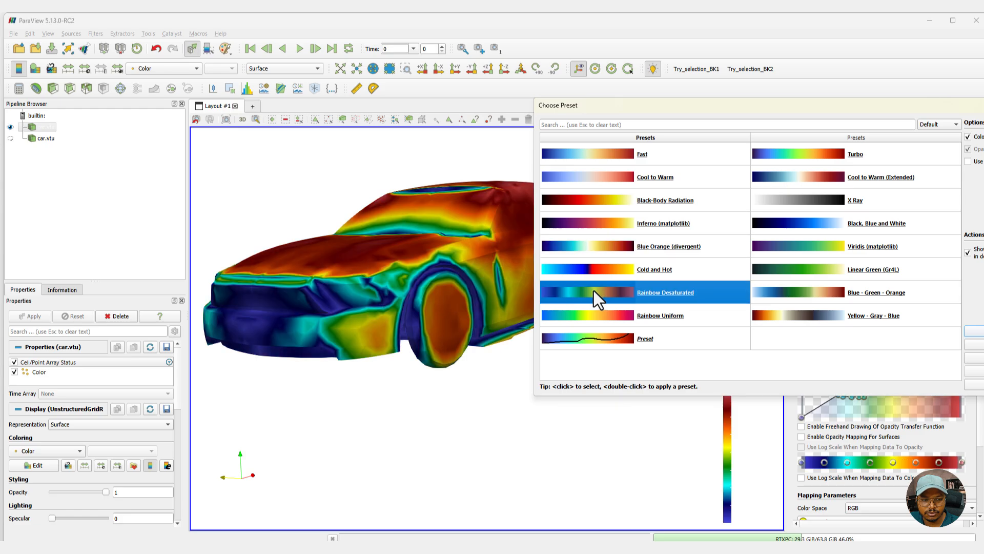
drag(807, 105, 577, 140)
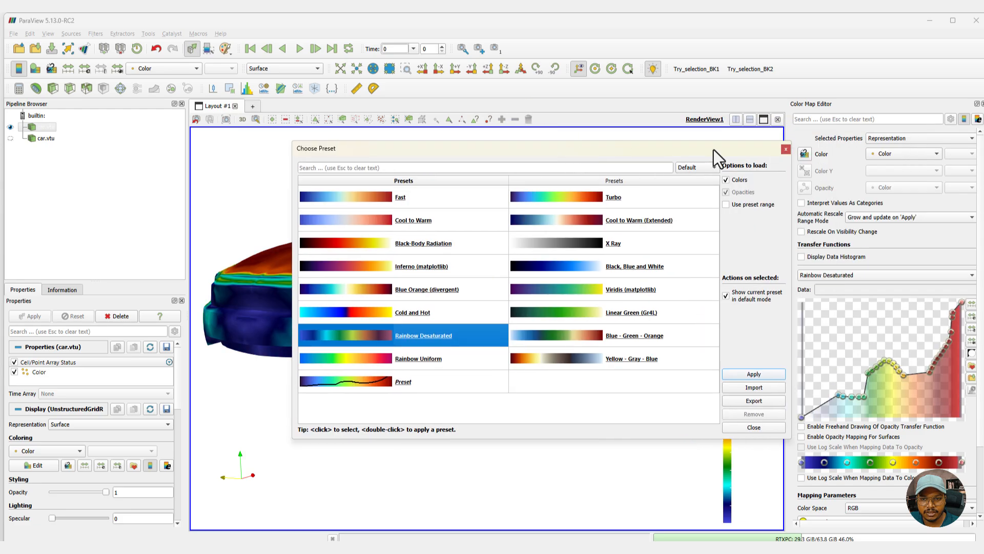
click(784, 147)
Lower an opacity transfer function point near the upper data limit to about 0.567 at 35.597, and view the car from a higher angle.
drag(953, 313, 954, 353)
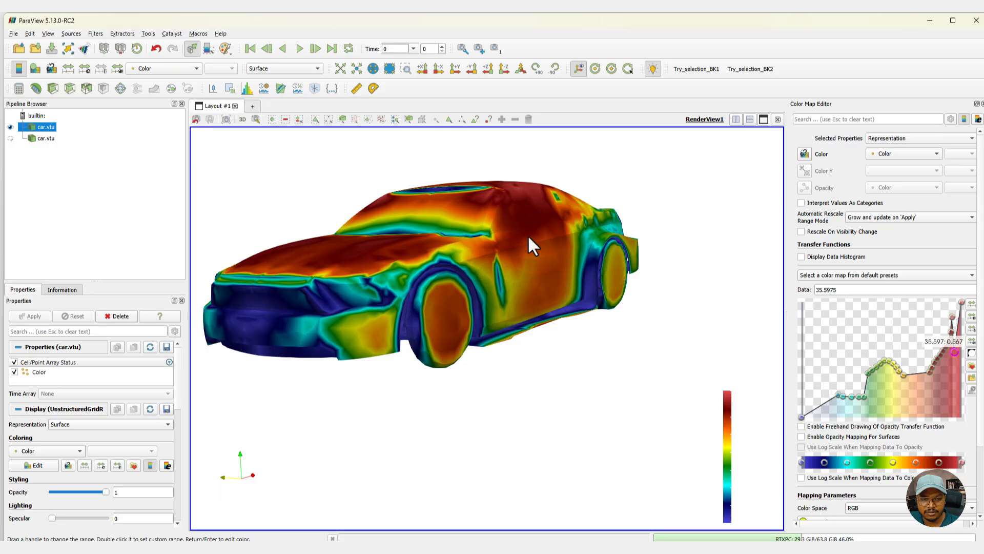
drag(527, 234, 571, 263)
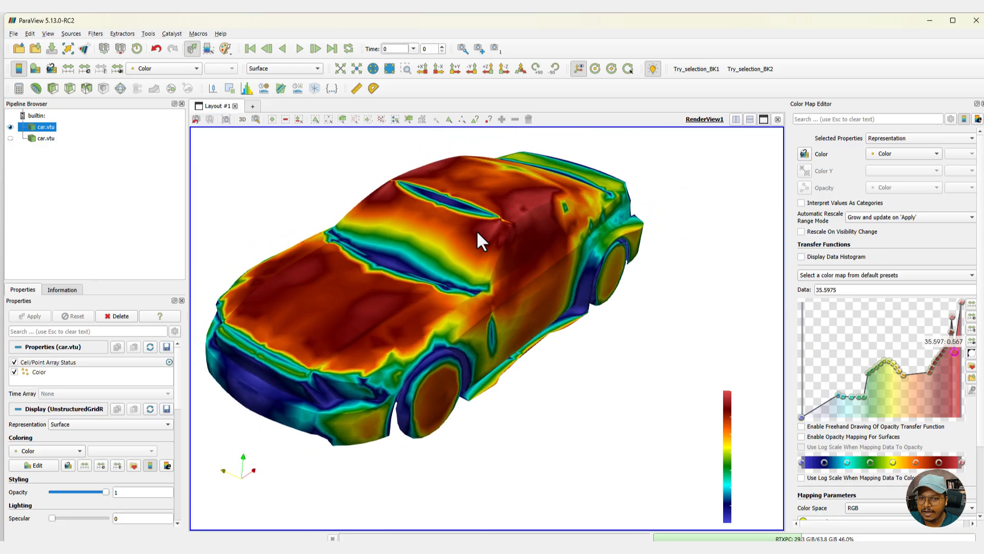
drag(454, 298, 307, 205)
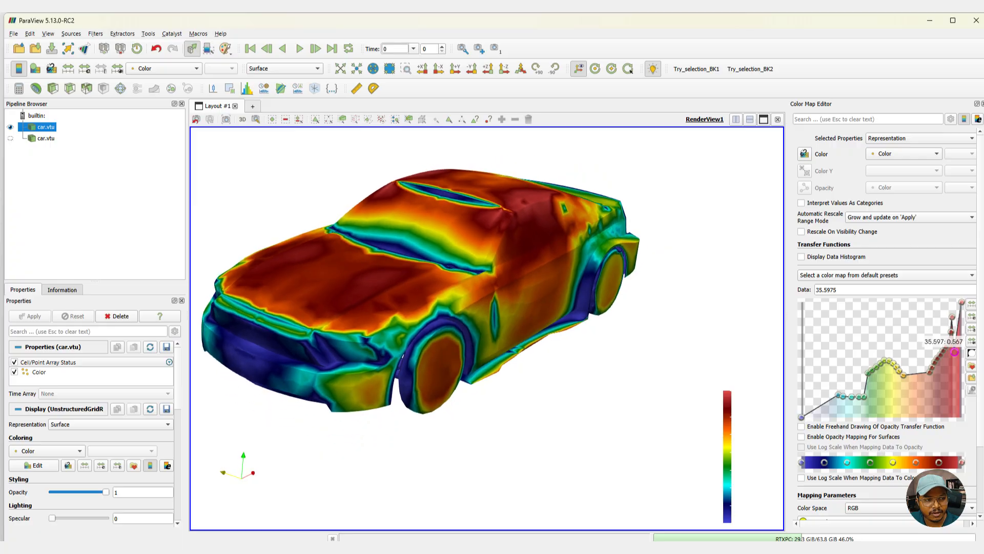
click(13, 34)
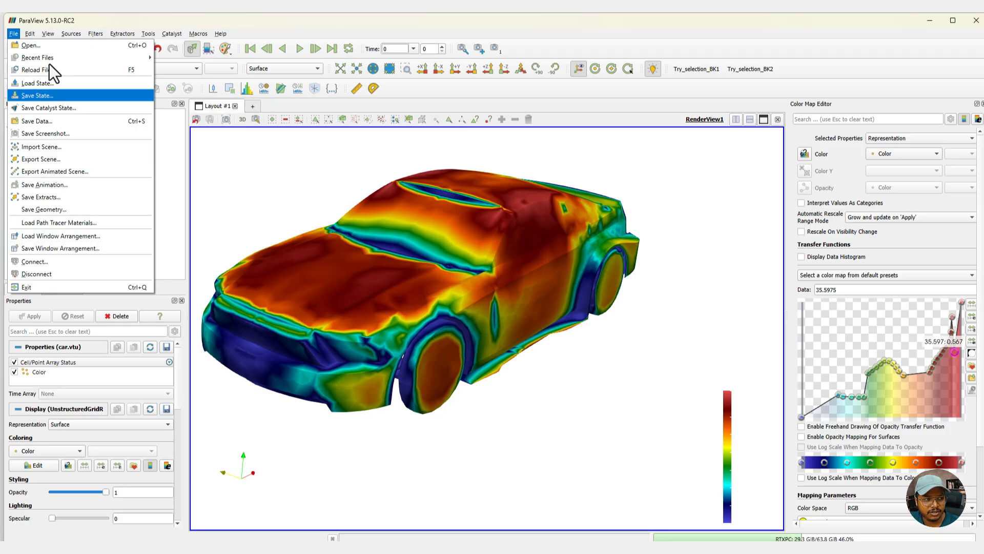
click(761, 263)
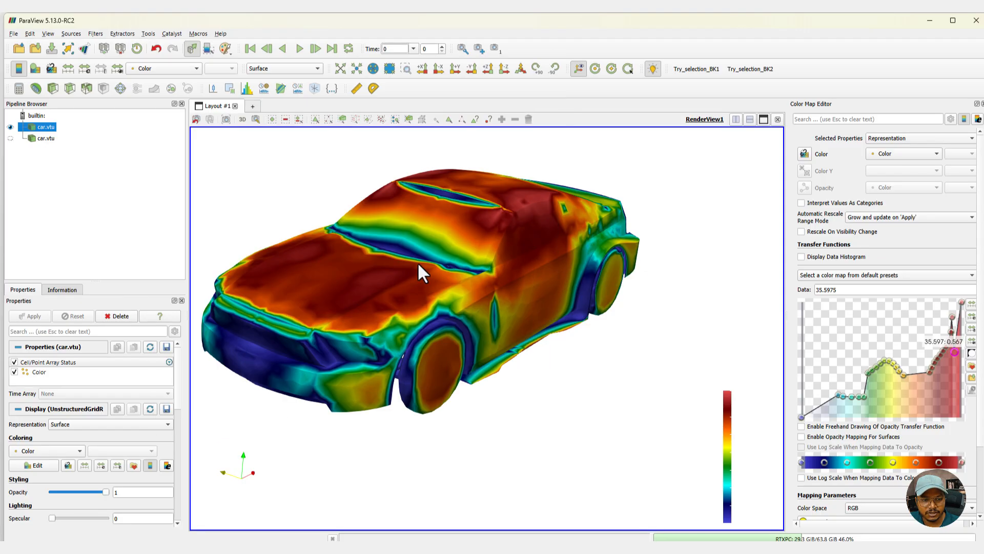
drag(494, 286, 521, 293)
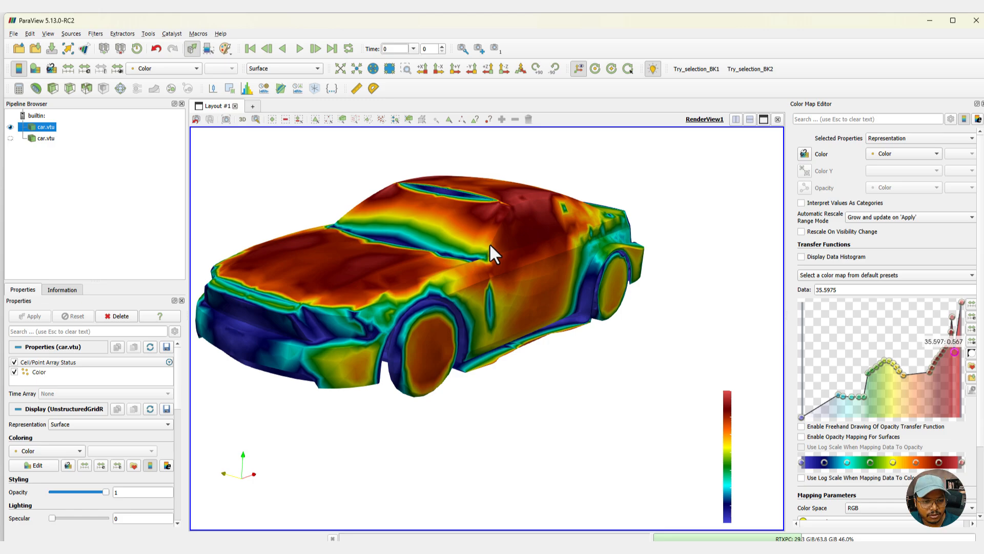
drag(497, 257, 513, 243)
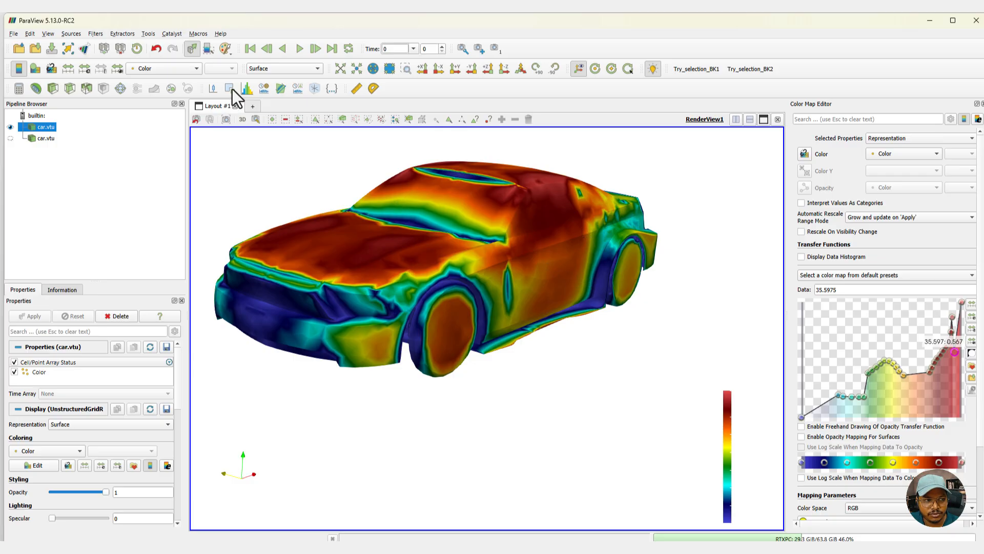
click(195, 33)
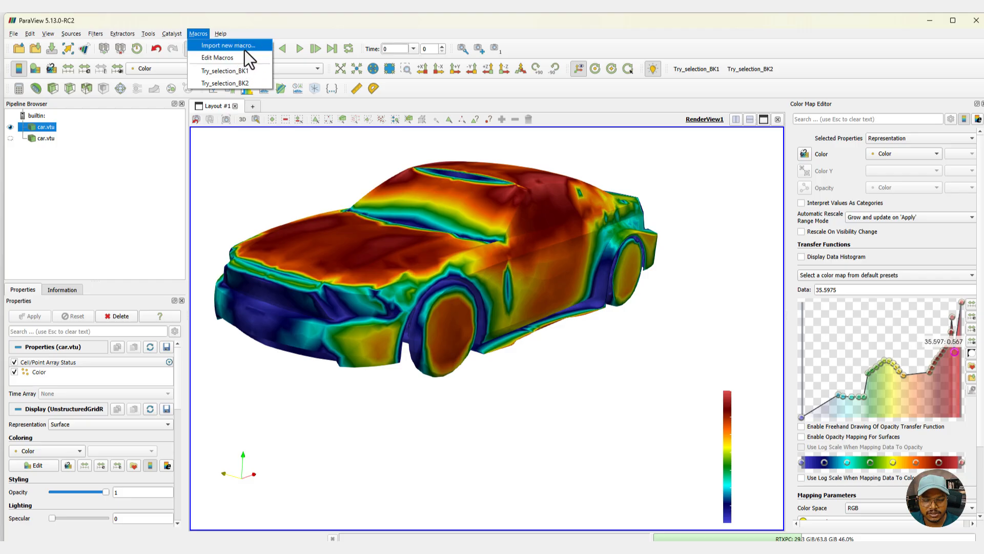
drag(484, 258, 486, 259)
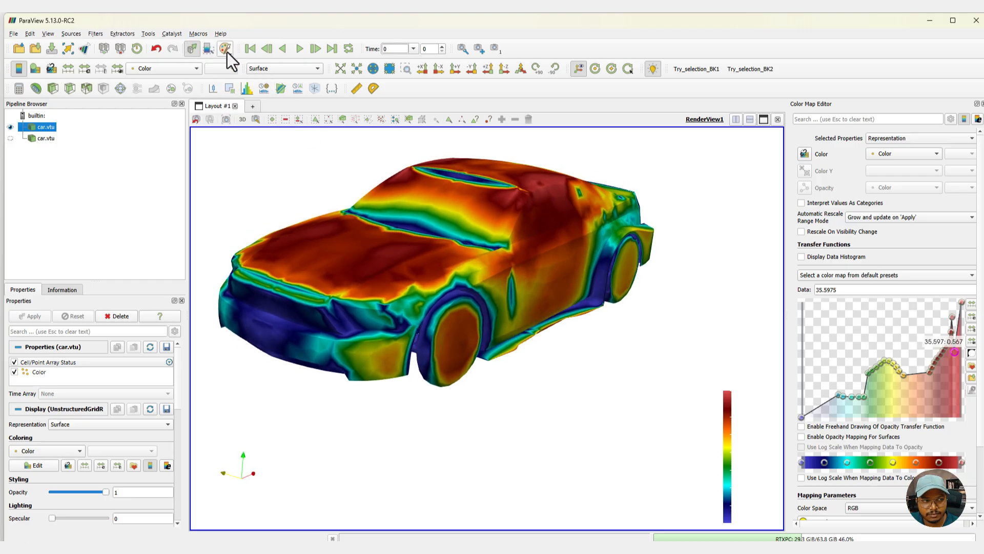